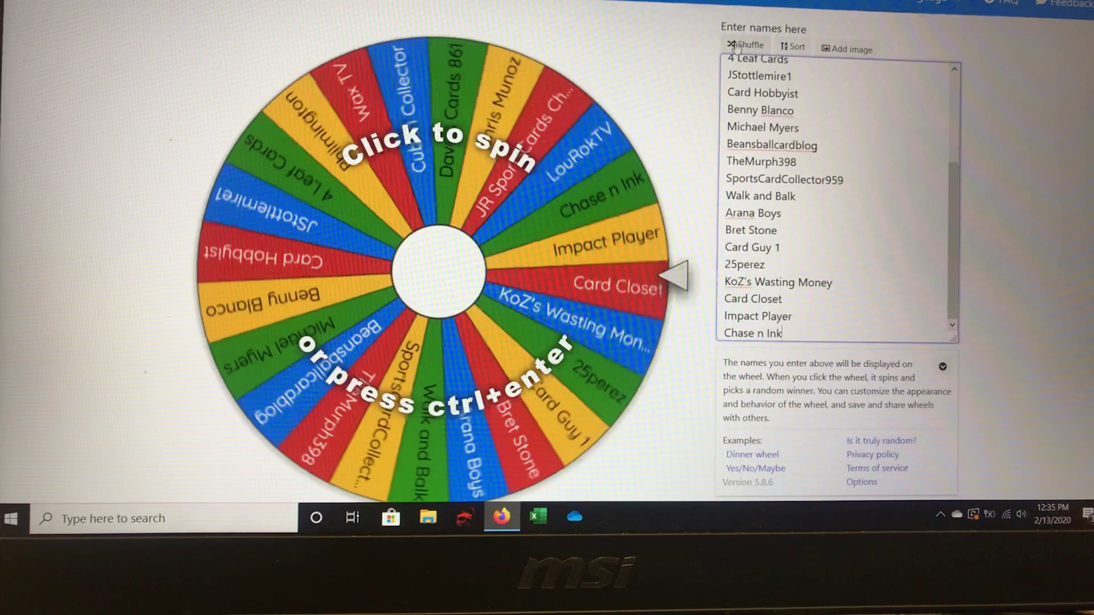
Step: Shuffle the giveaway entrants, then spin the wheel to draw a winner
click(734, 46)
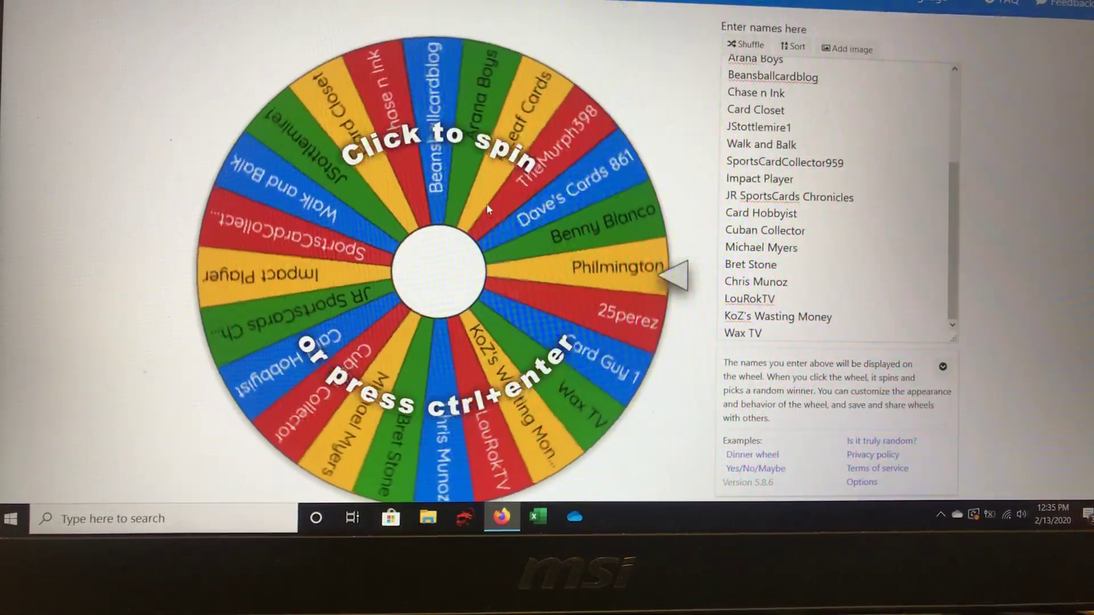
click(487, 208)
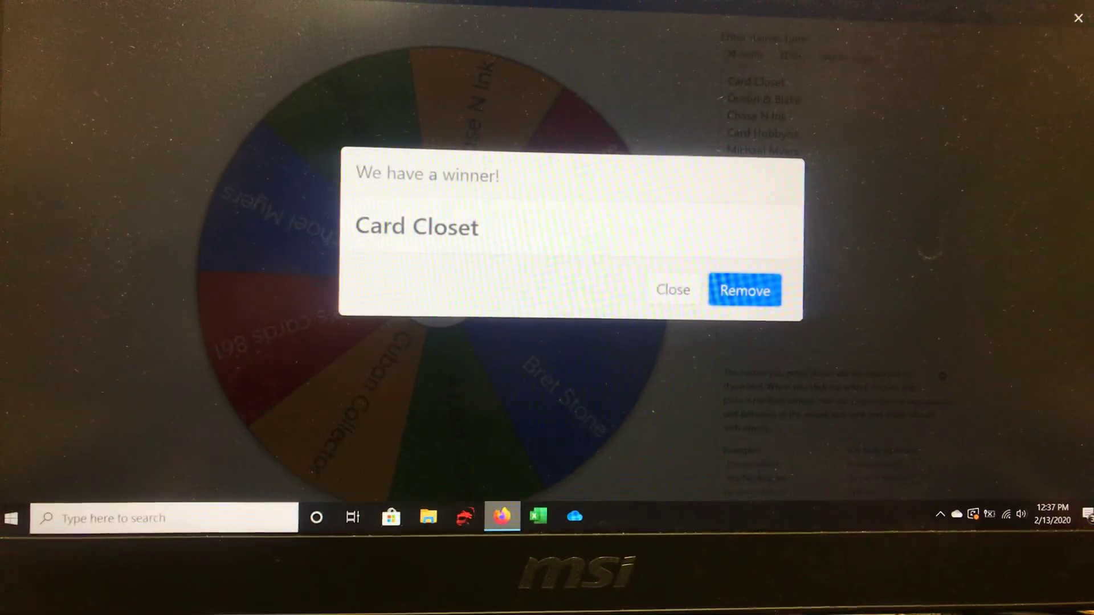
Step: Dismiss the 'We have a winner!' announcement for Card Closet
key(Escape)
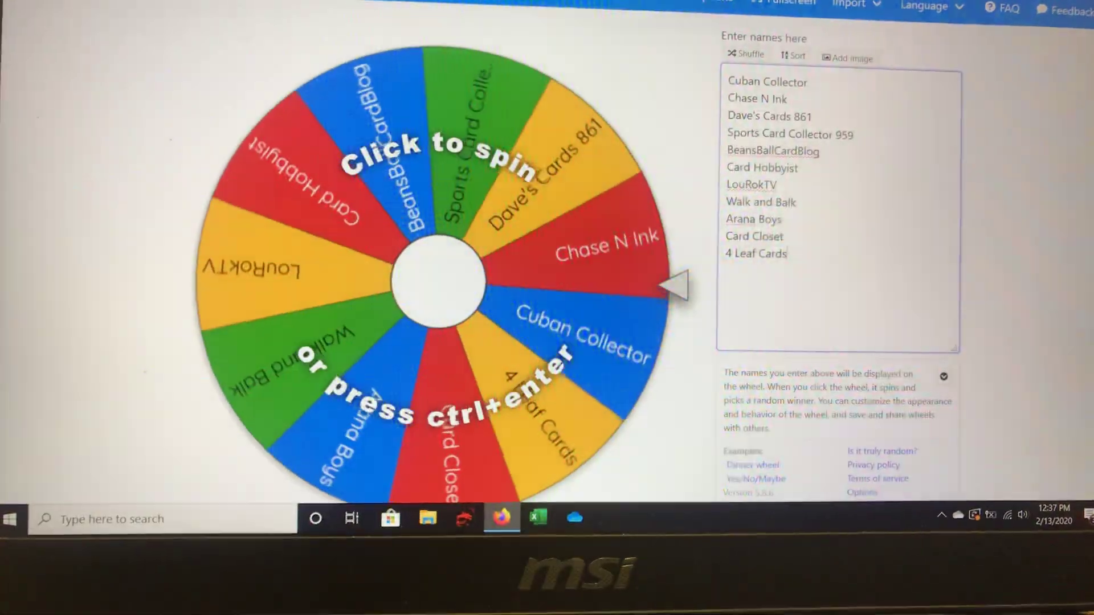